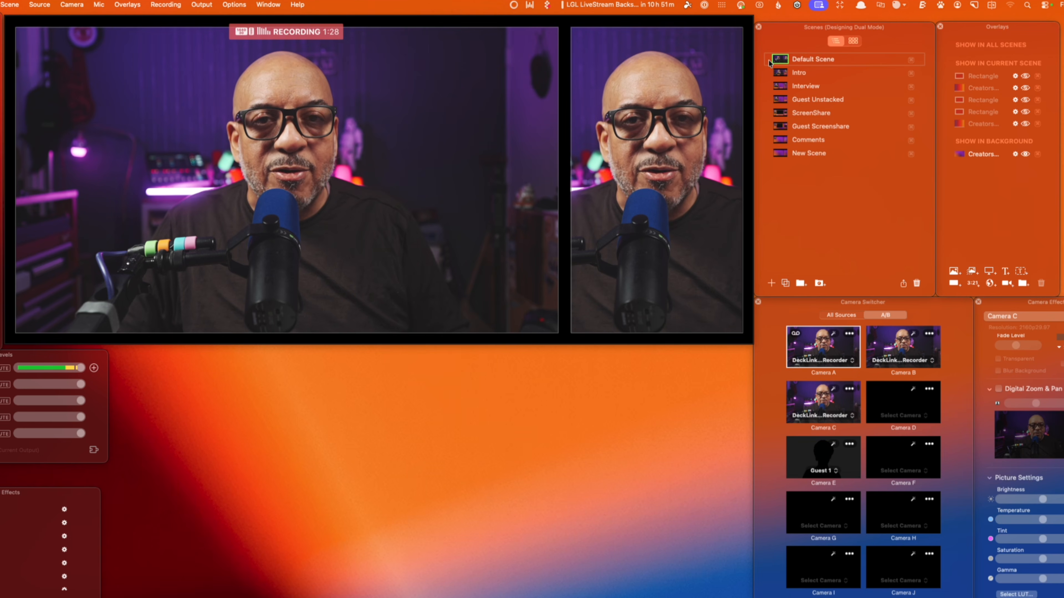
Show the Intro scene, stretch its portrait Camera A frame down the canvas, and return the frame to its shorter height.
mouse_move(204, 170)
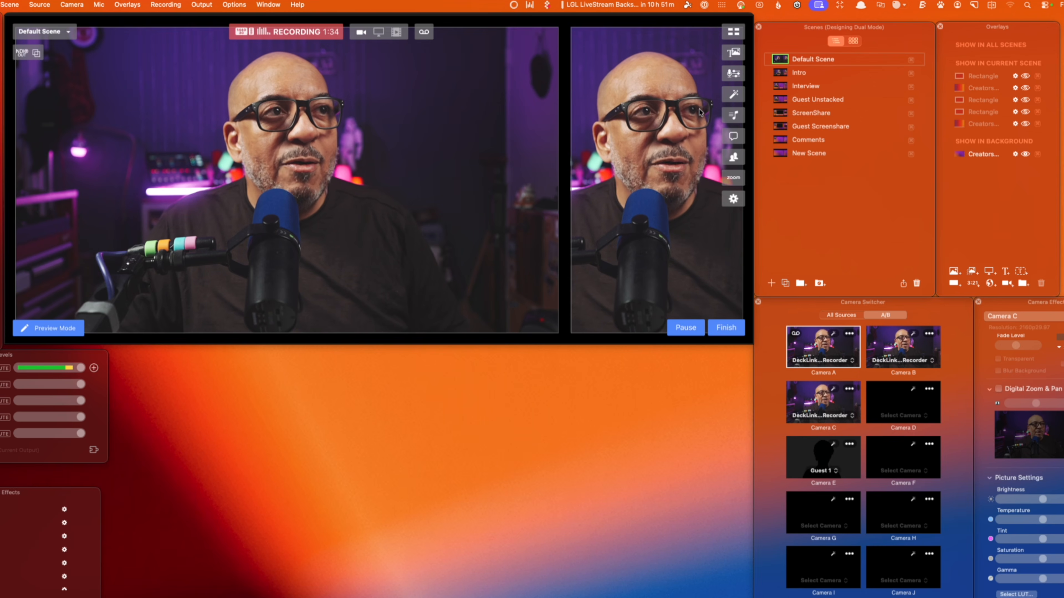
left_click(779, 74)
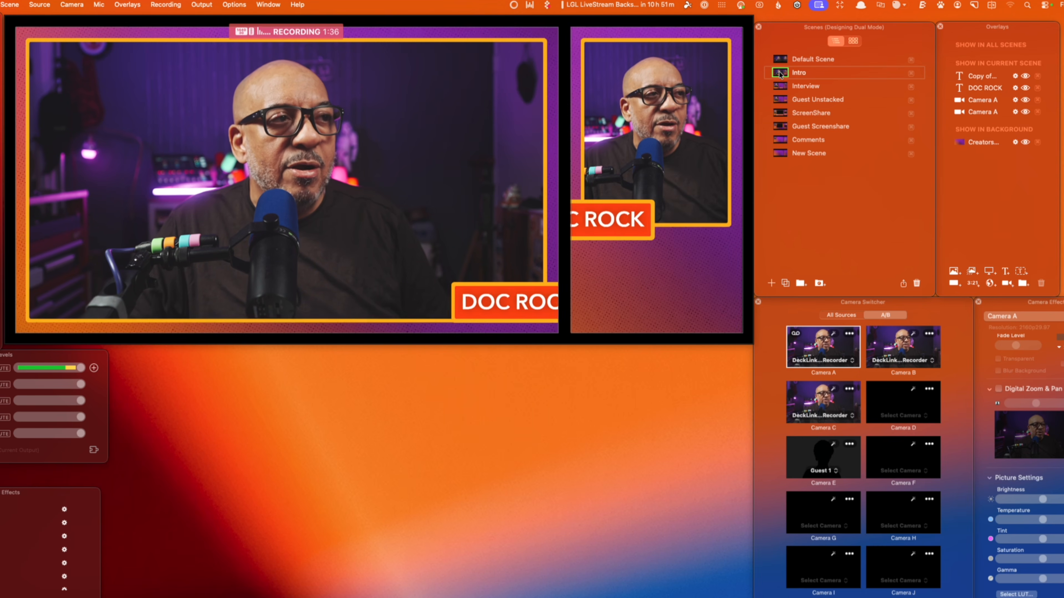
mouse_move(273, 233)
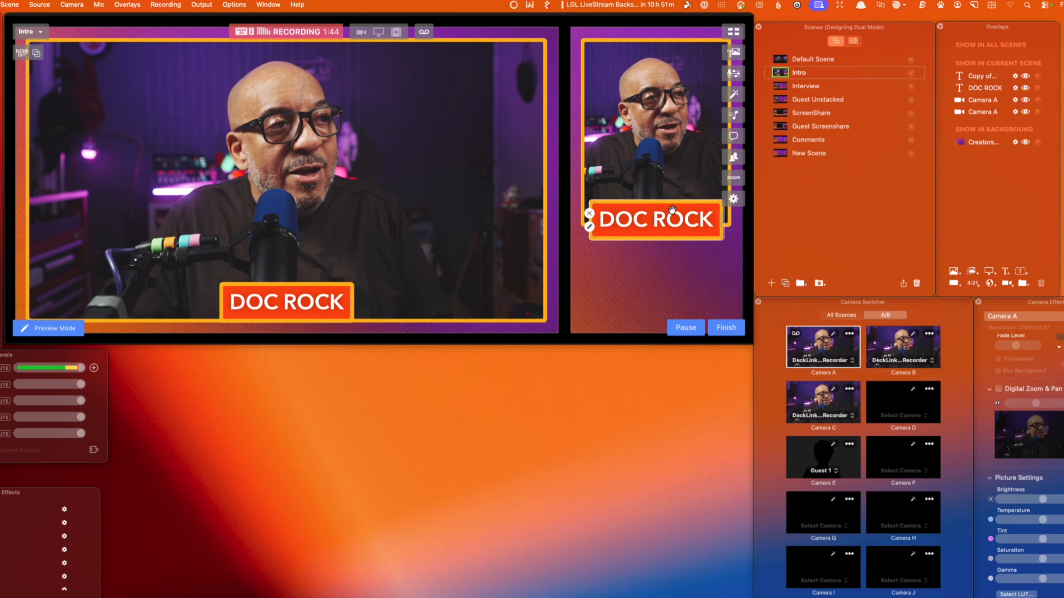
left_click_drag(728, 226, 723, 323)
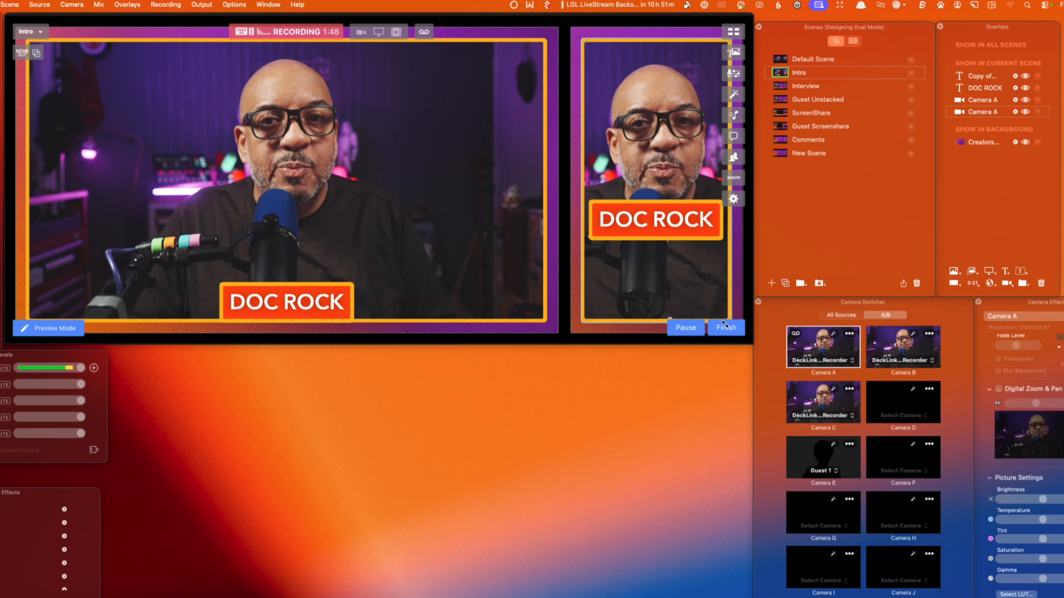
left_click_drag(723, 322, 733, 235)
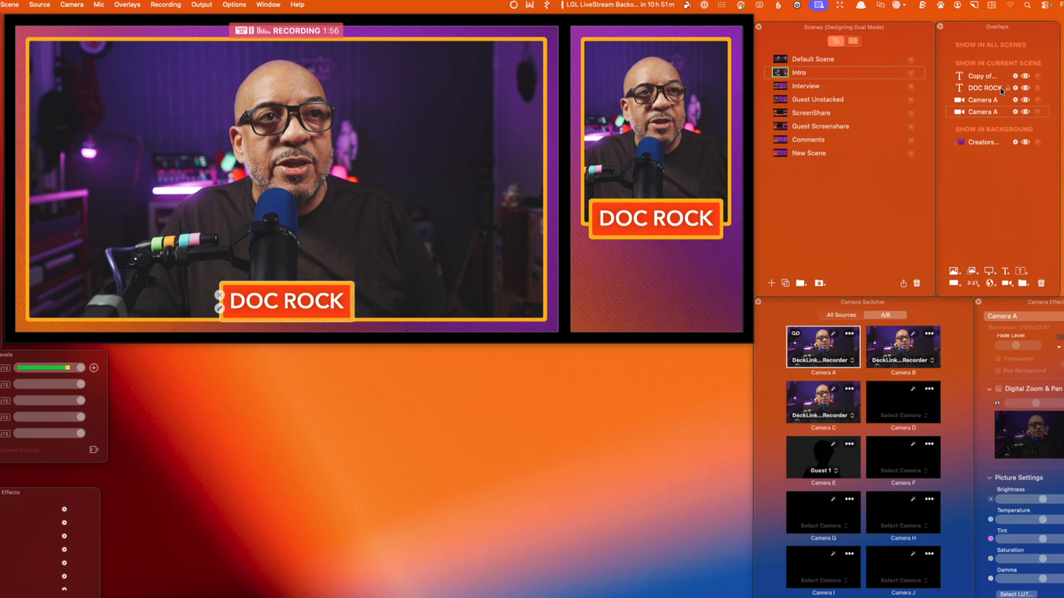
Hide the portrait and landscape name title overlays in the Intro scene and show both again.
left_click(1024, 76)
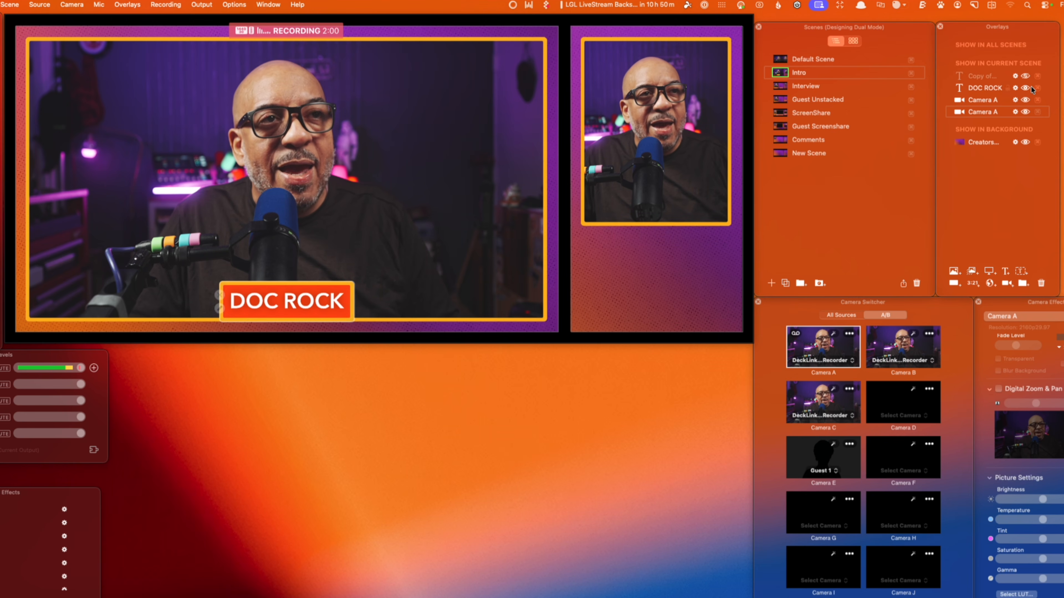
left_click(1025, 88)
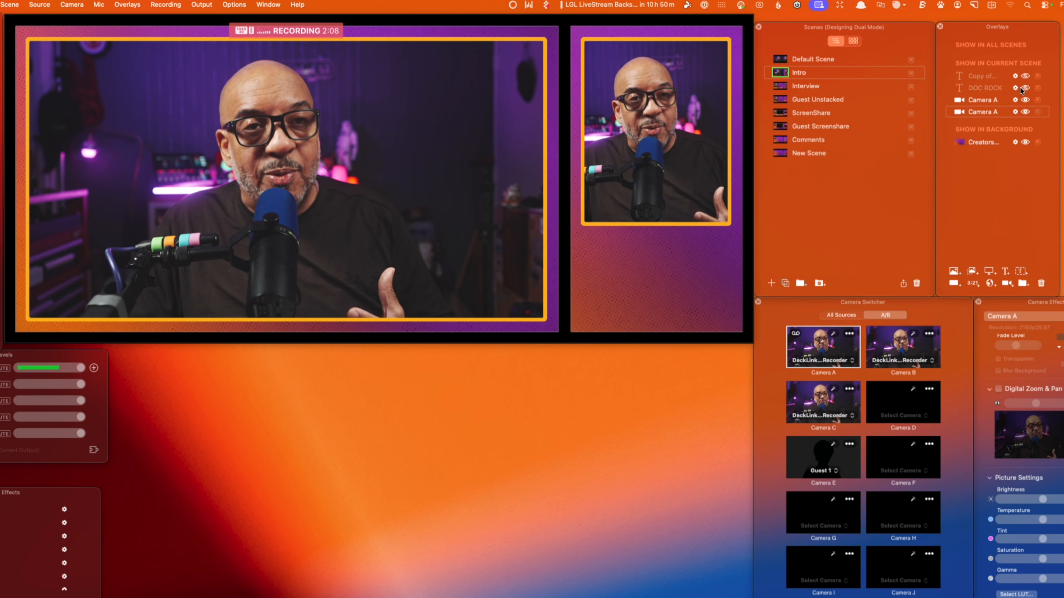
left_click(1021, 89)
left_click(1025, 75)
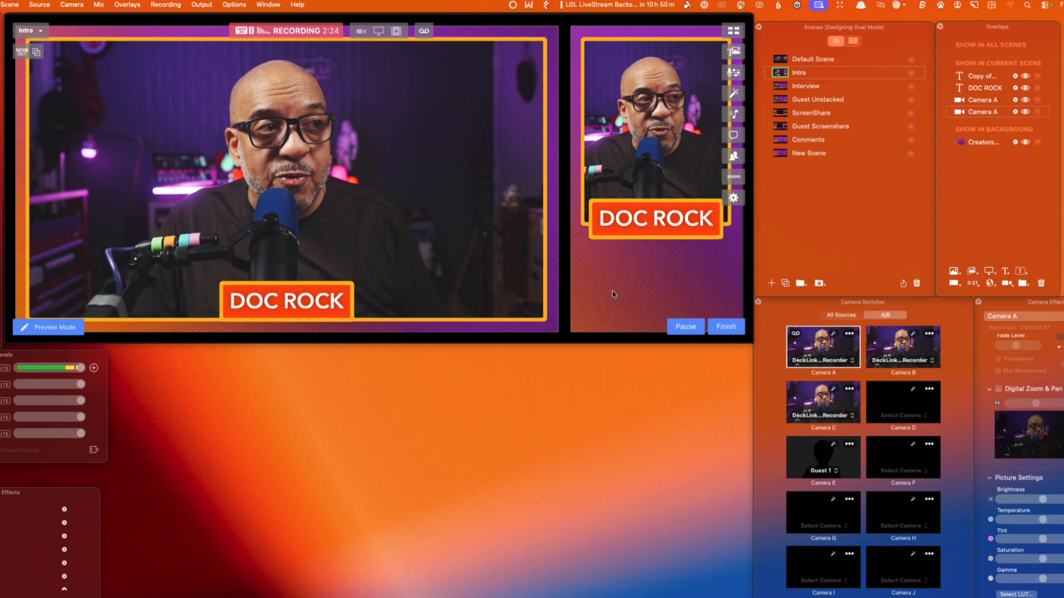
left_click_drag(613, 148, 615, 147)
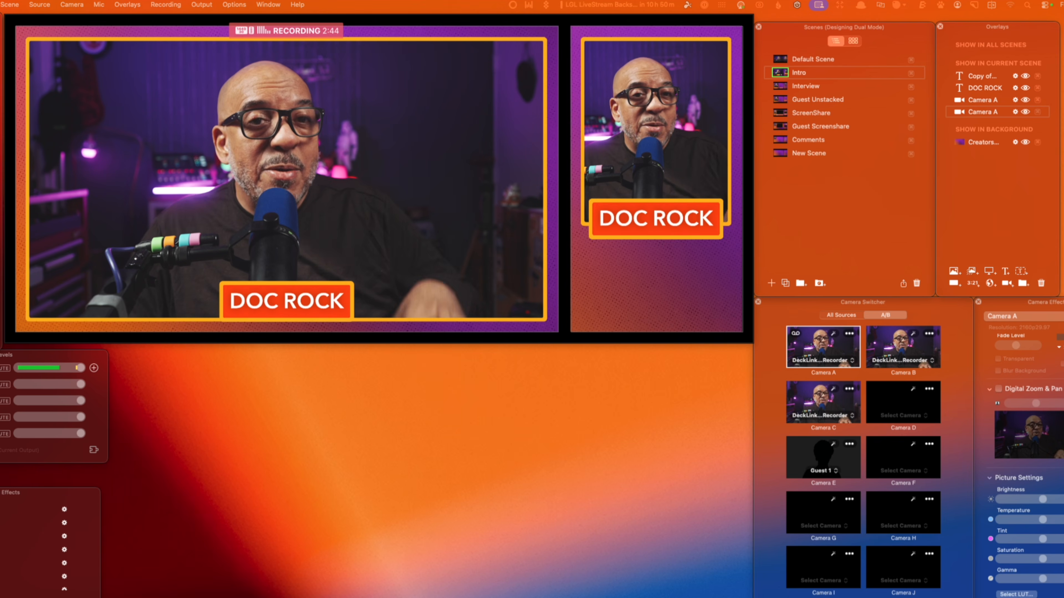
mouse_move(156, 134)
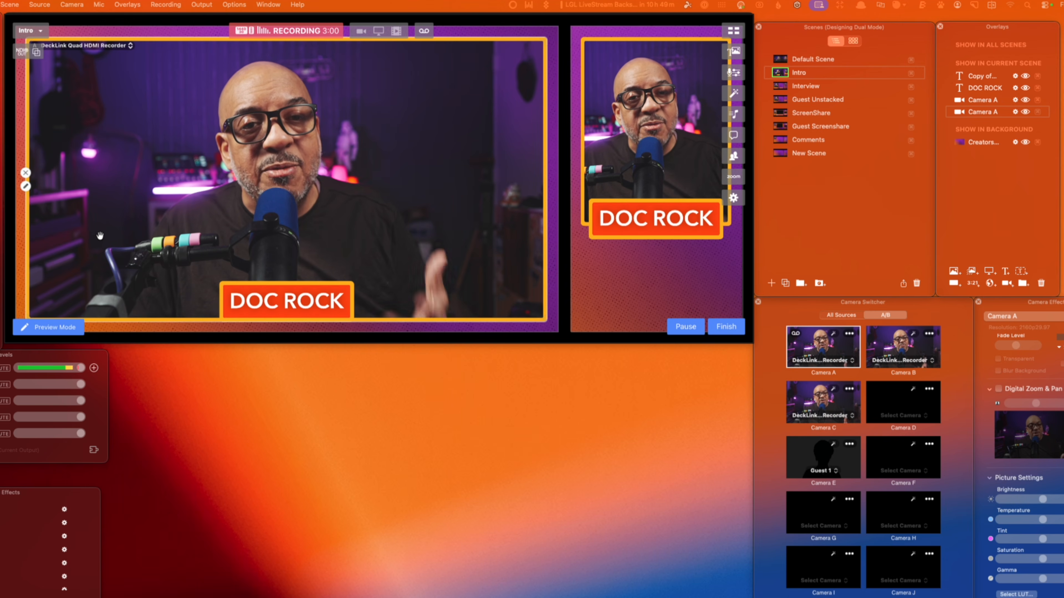
Go through the Interview scene to Guest Unstacked, try Camera A in the portrait guest frame, and restore Guest 1 there.
left_click(779, 86)
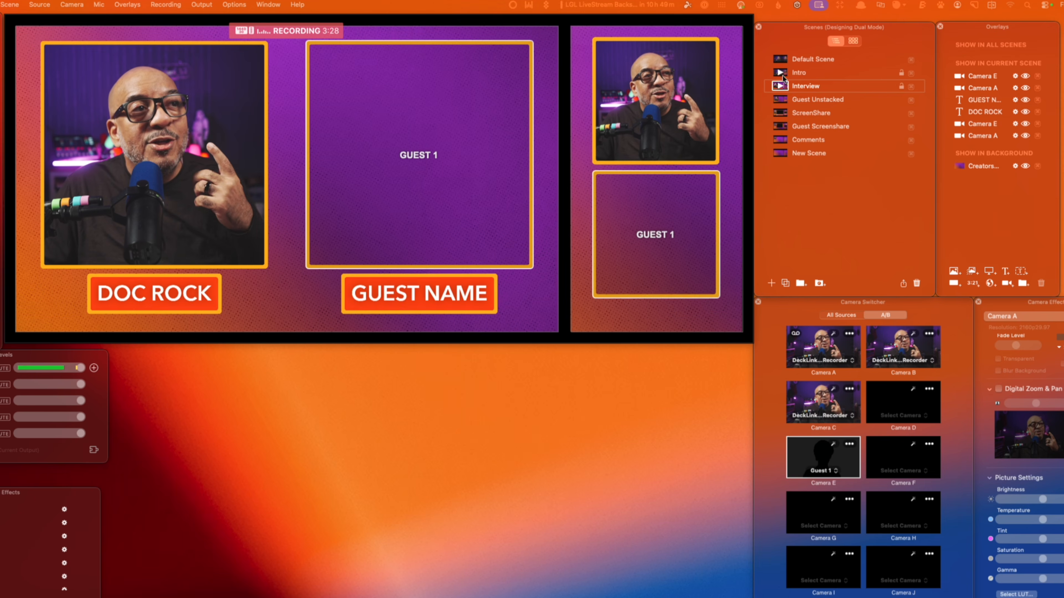
left_click(781, 101)
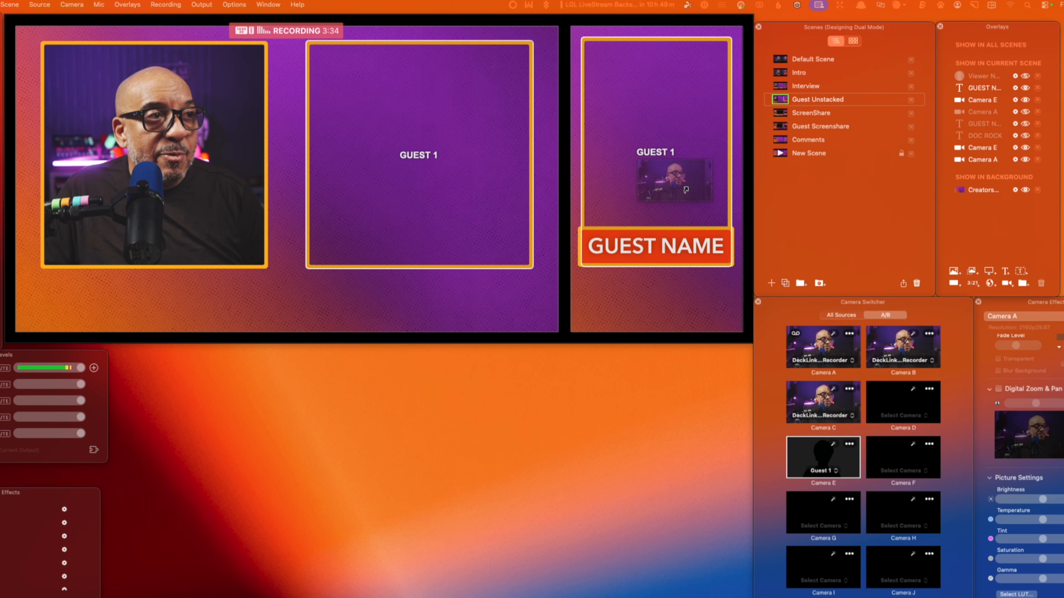
left_click_drag(685, 190, 686, 191)
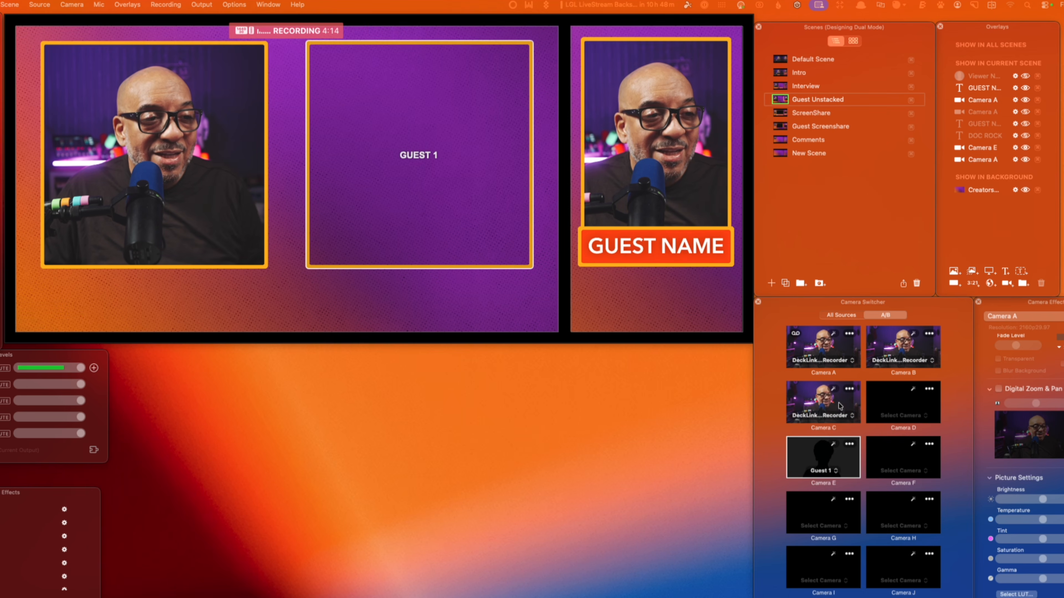
left_click(822, 459)
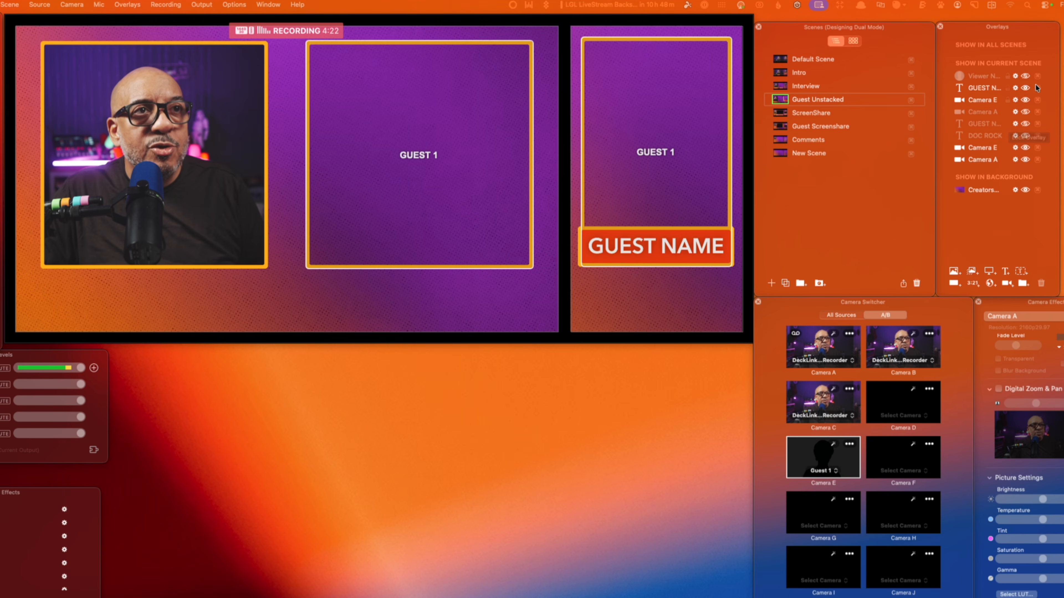
Show the viewer comment placeholder overlay on the landscape canvas of the Guest Unstacked scene.
left_click(1025, 77)
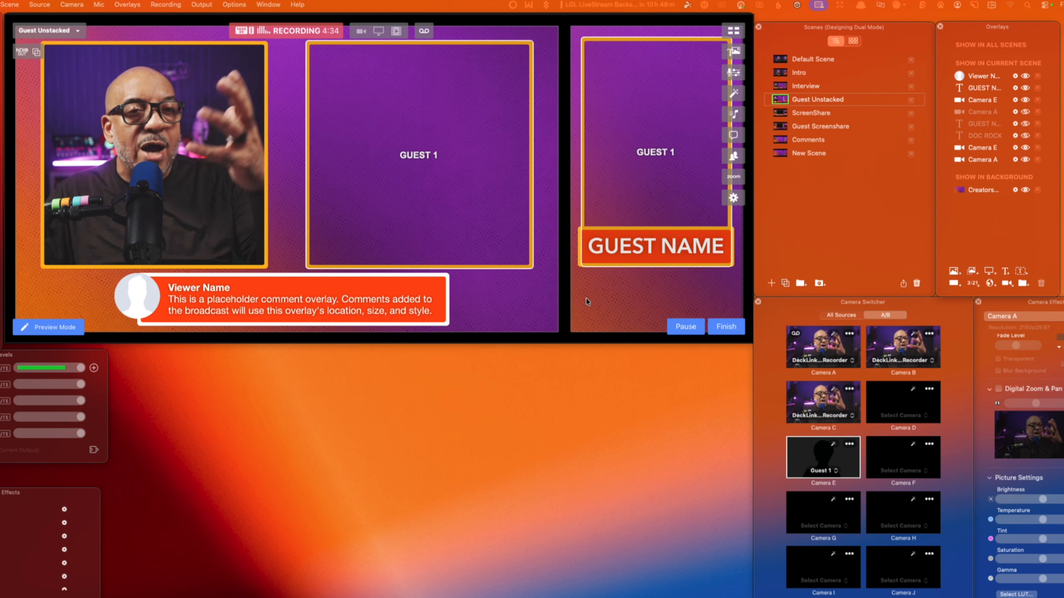
mouse_move(220, 192)
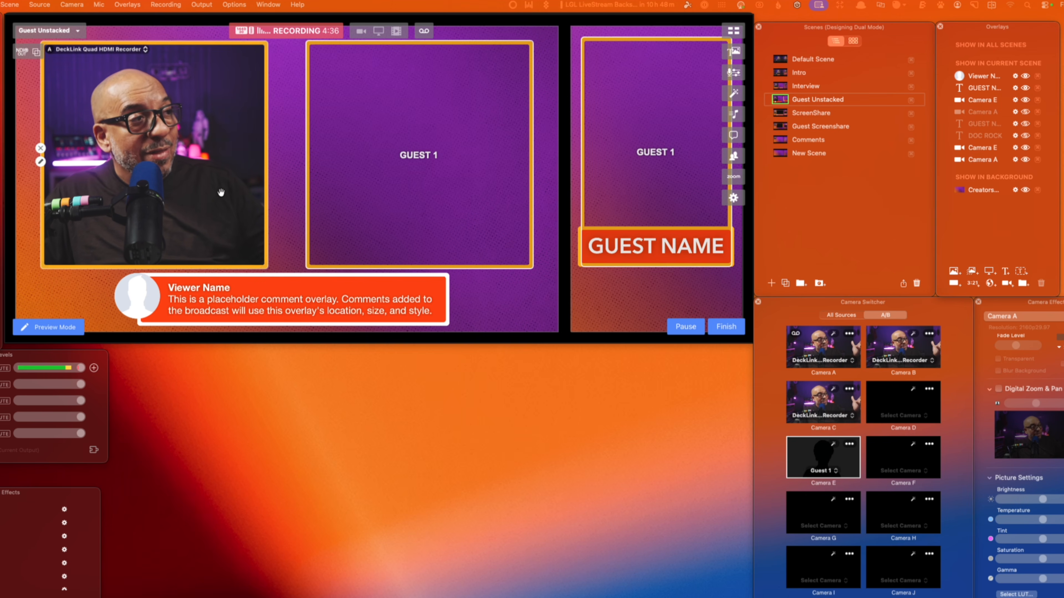
mouse_move(227, 297)
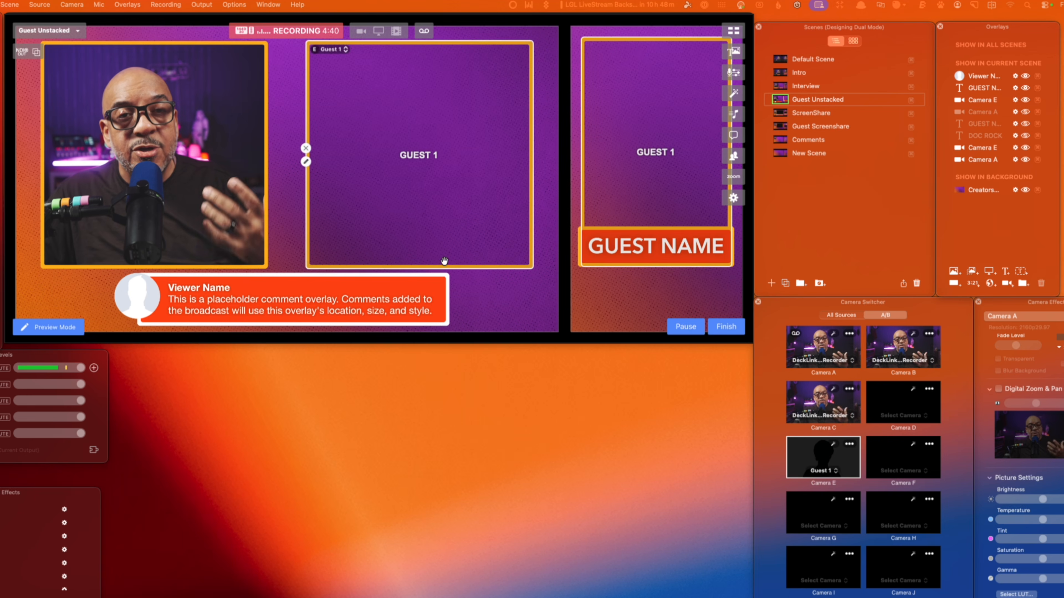
Go through the ScreenShare scene to Guest Screenshare and assign Camera C to the portrait canvas's circular guest frame.
left_click(779, 114)
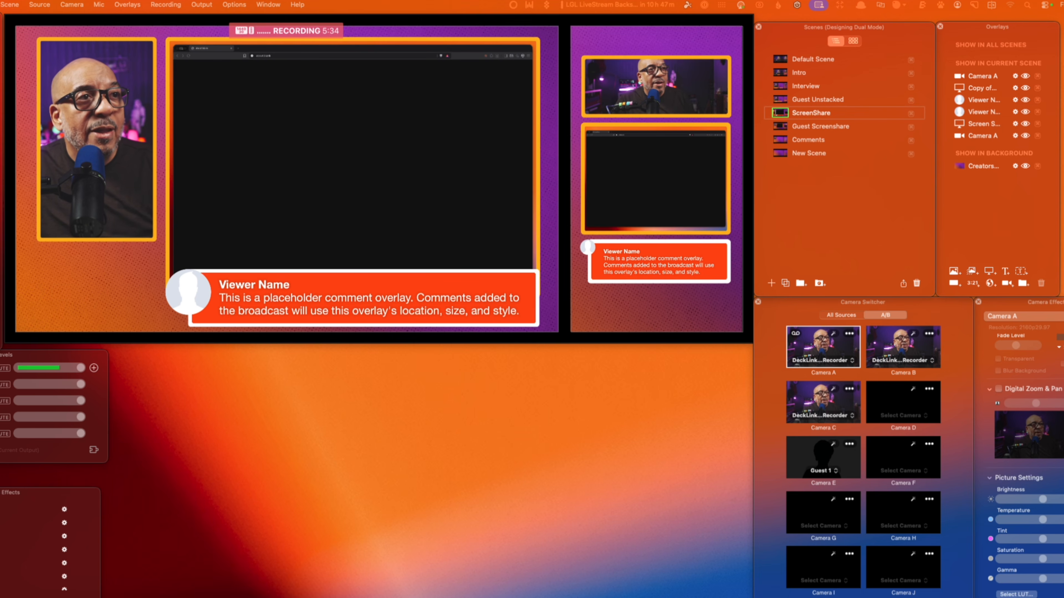
left_click(777, 127)
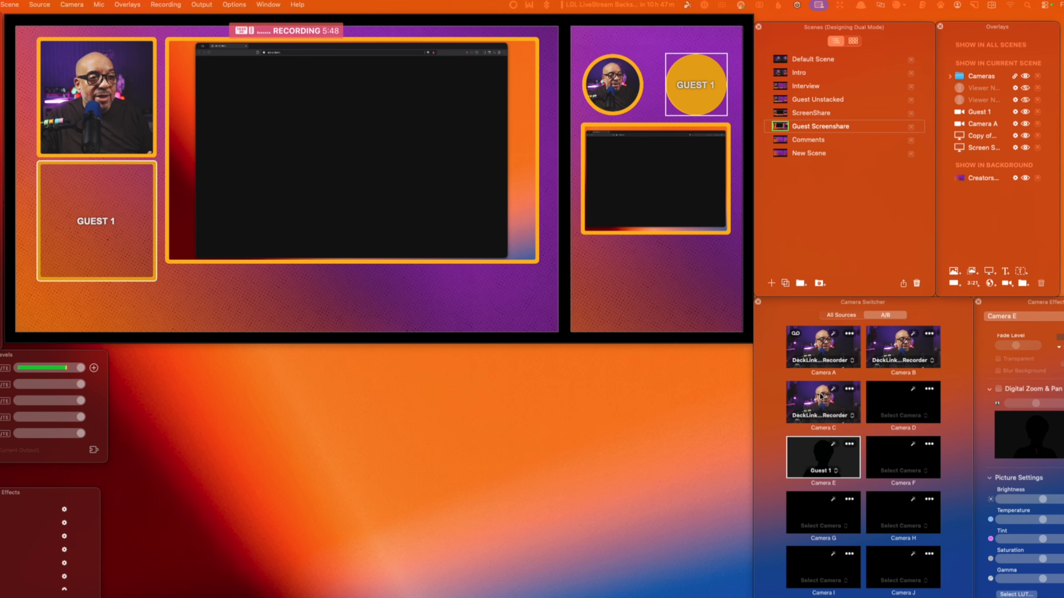
left_click_drag(821, 395, 691, 90)
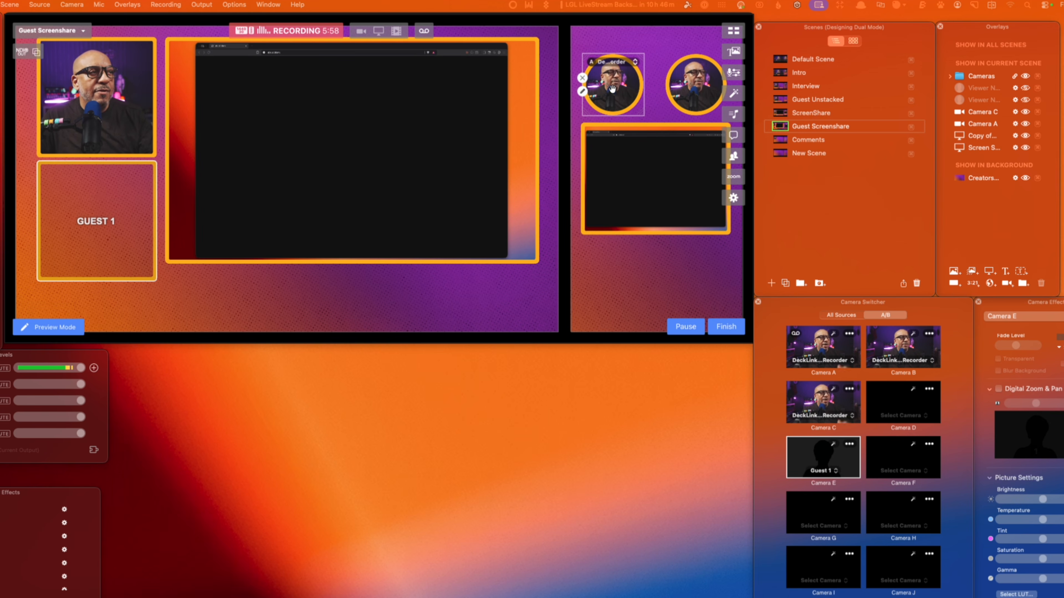
Change the shape of the portrait Camera A and Camera C frames to Squircle in the Guest Screenshare scene.
left_click(581, 91)
left_click(511, 50)
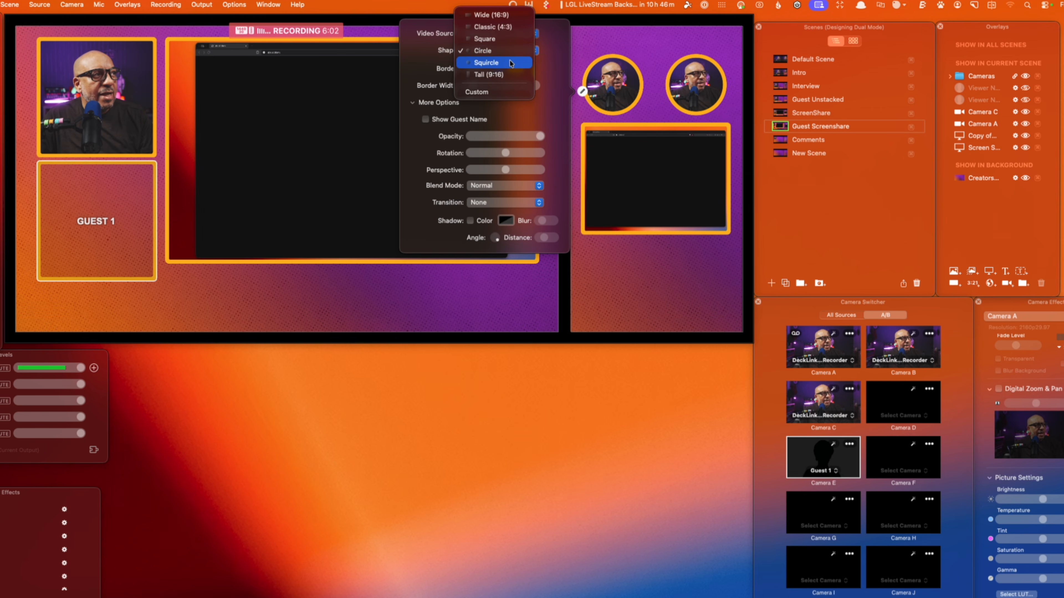
left_click(509, 63)
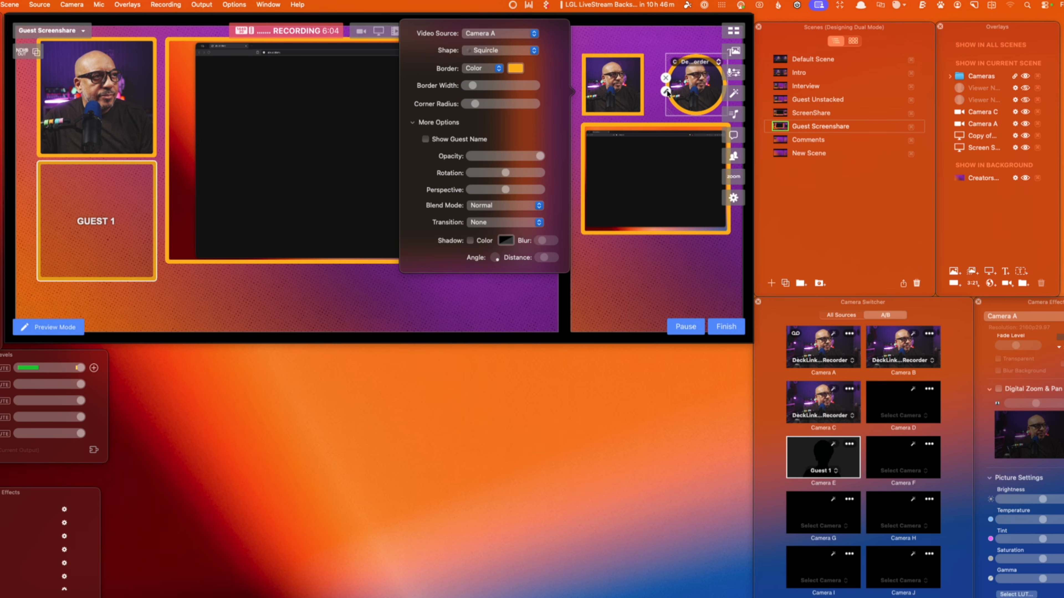
left_click(665, 91)
left_click(597, 50)
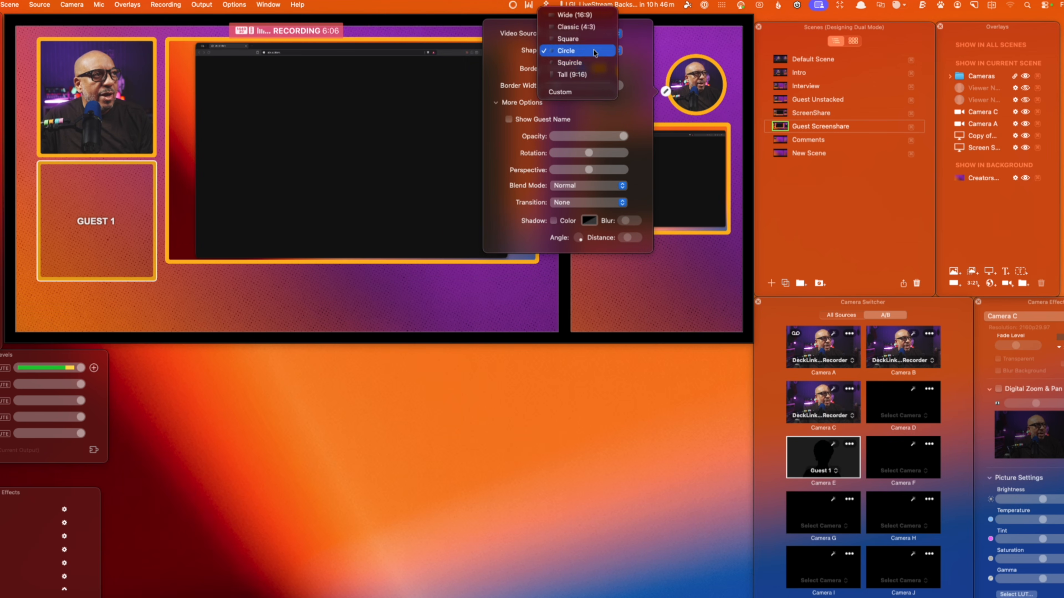
left_click(595, 62)
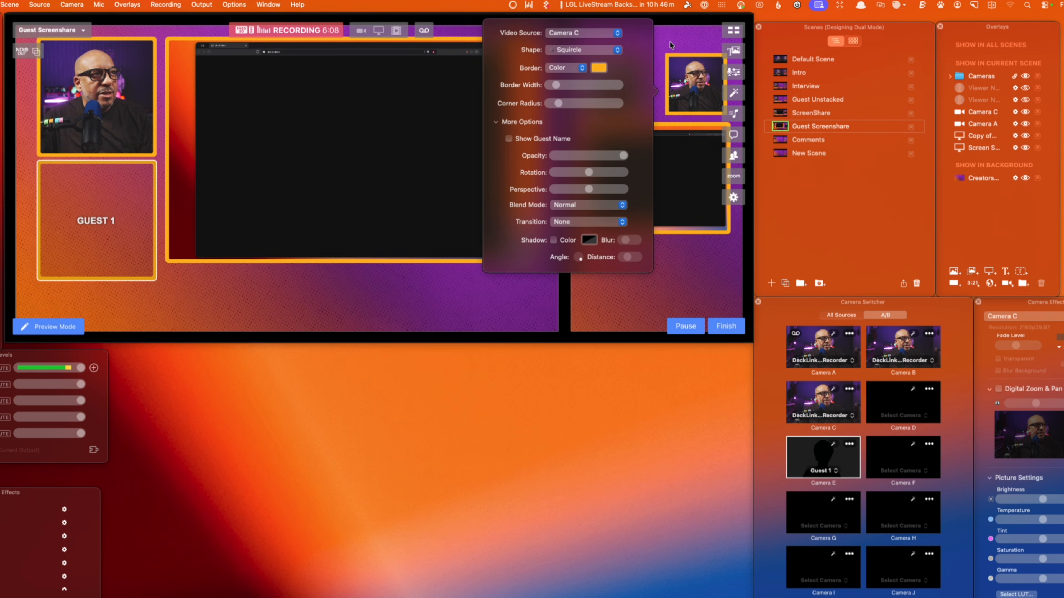
left_click(665, 56)
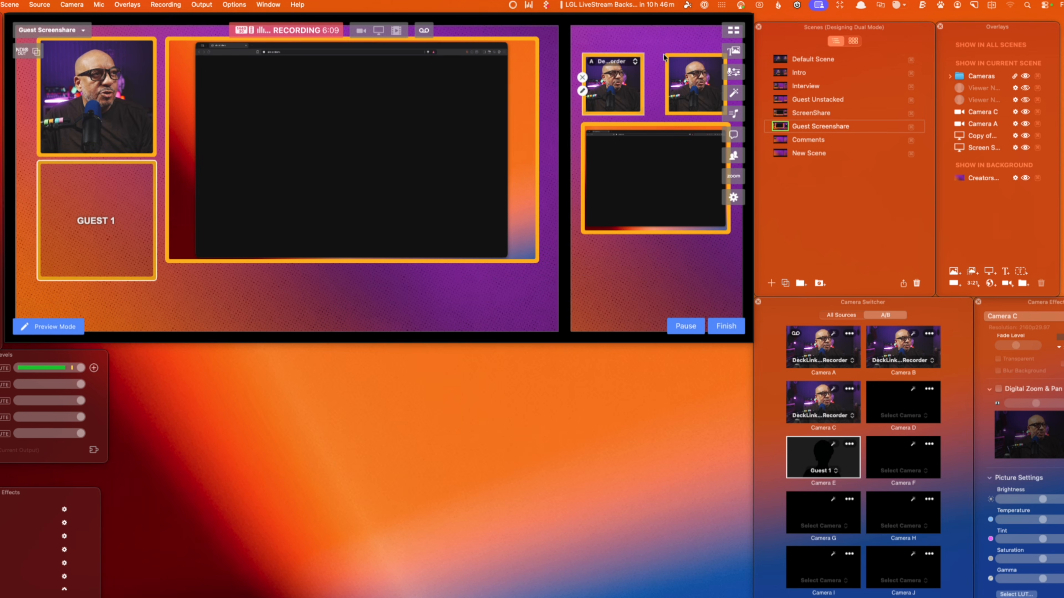
Duplicate the portrait Camera A frame below the screen share and toggle the copy's visibility, leaving it hidden.
left_click(618, 93)
left_click_drag(617, 93, 619, 280)
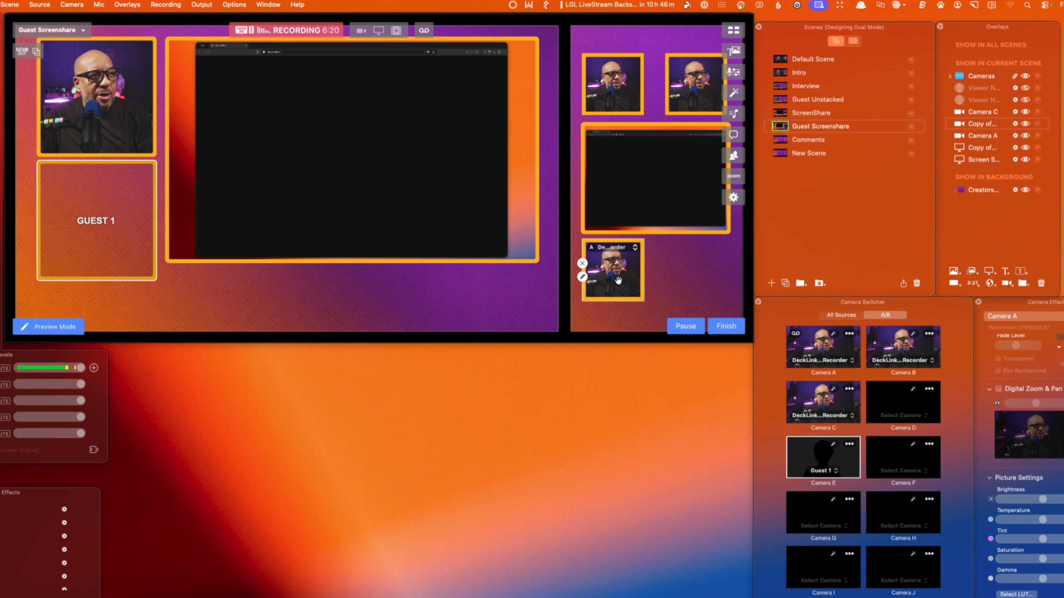
left_click(582, 263)
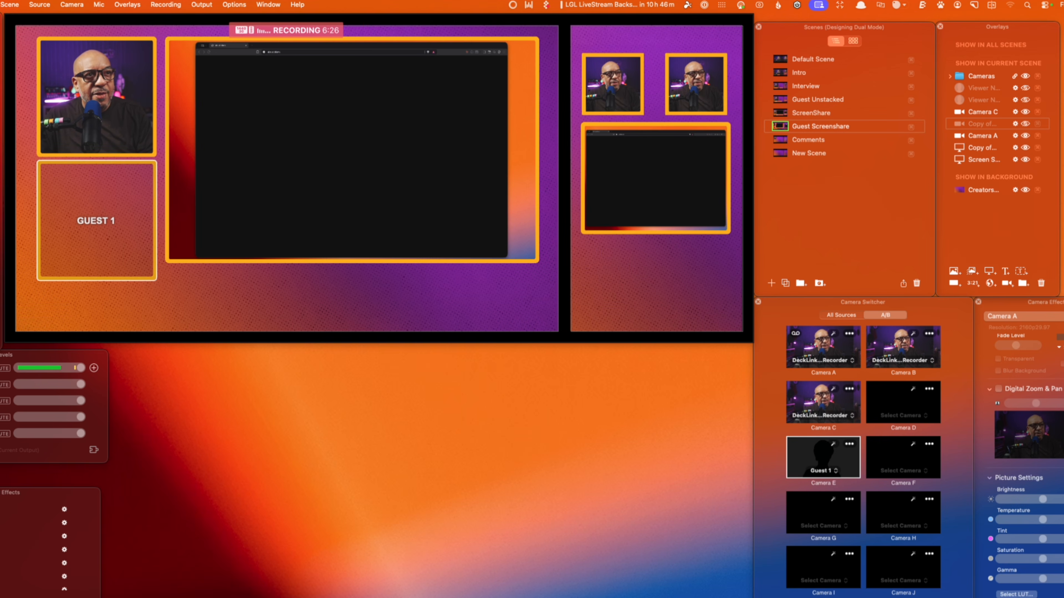
left_click(1024, 125)
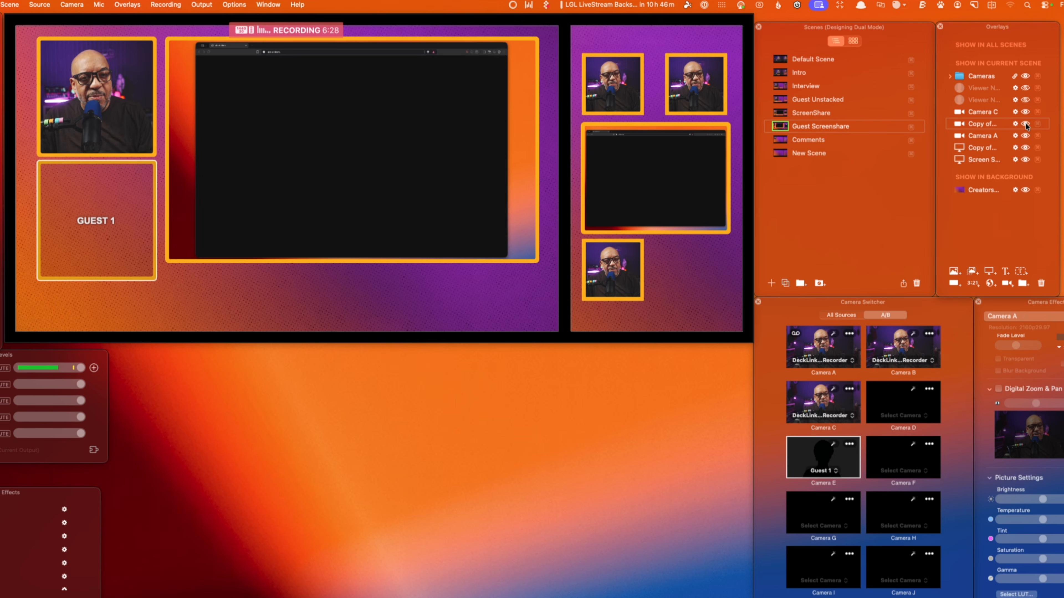
left_click(580, 264)
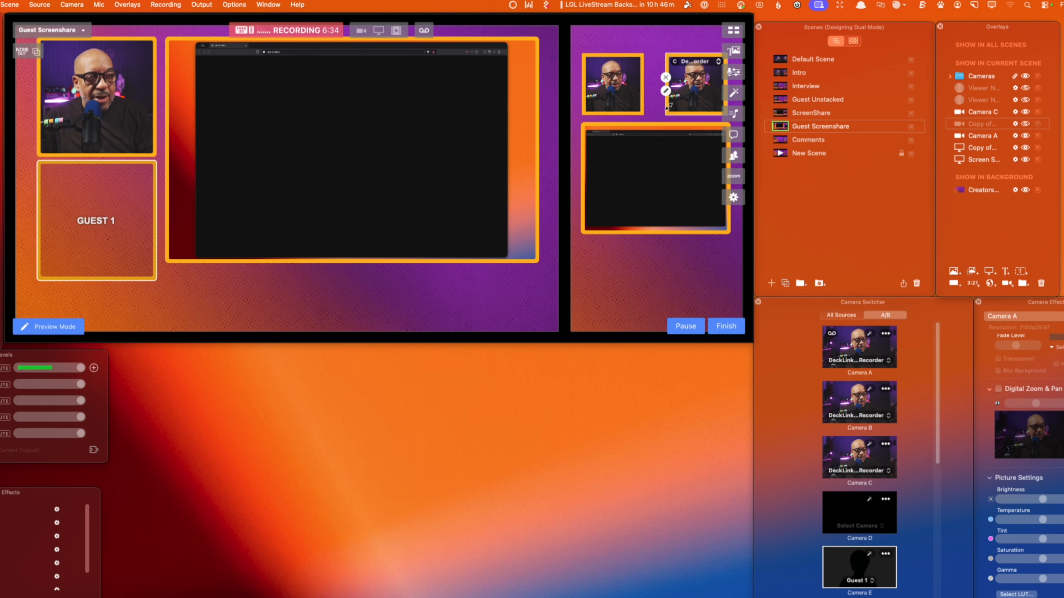
Remove the duplicated camera frame and undo the Squircle shape changes on the portrait camera frames.
key("super+z")
key("Delete")
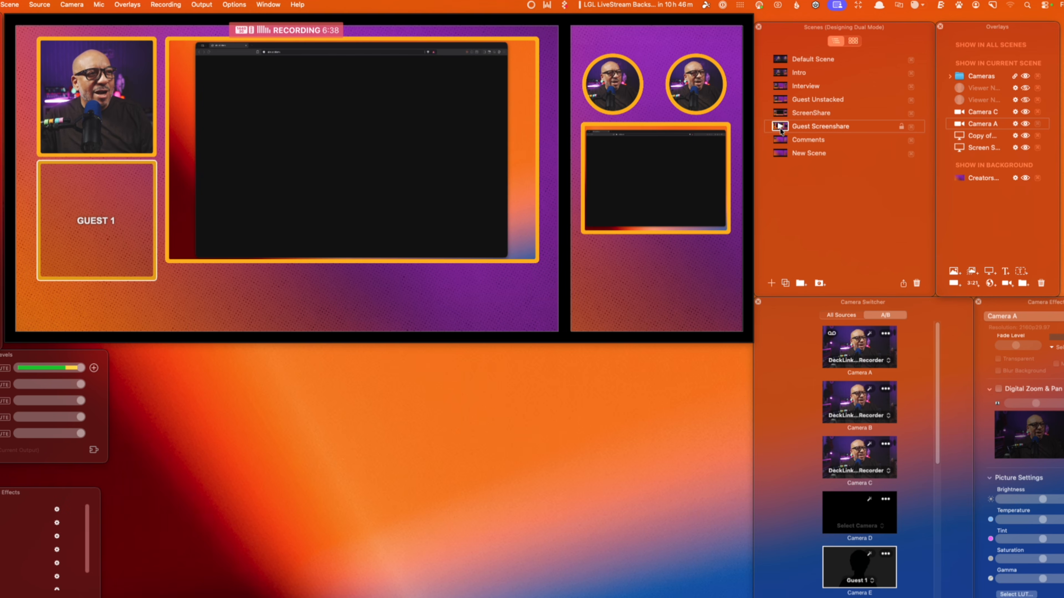
Show the landscape and portrait viewer comment placeholders in the Guest Screenshare scene and in the Comments scene.
left_click(1025, 99)
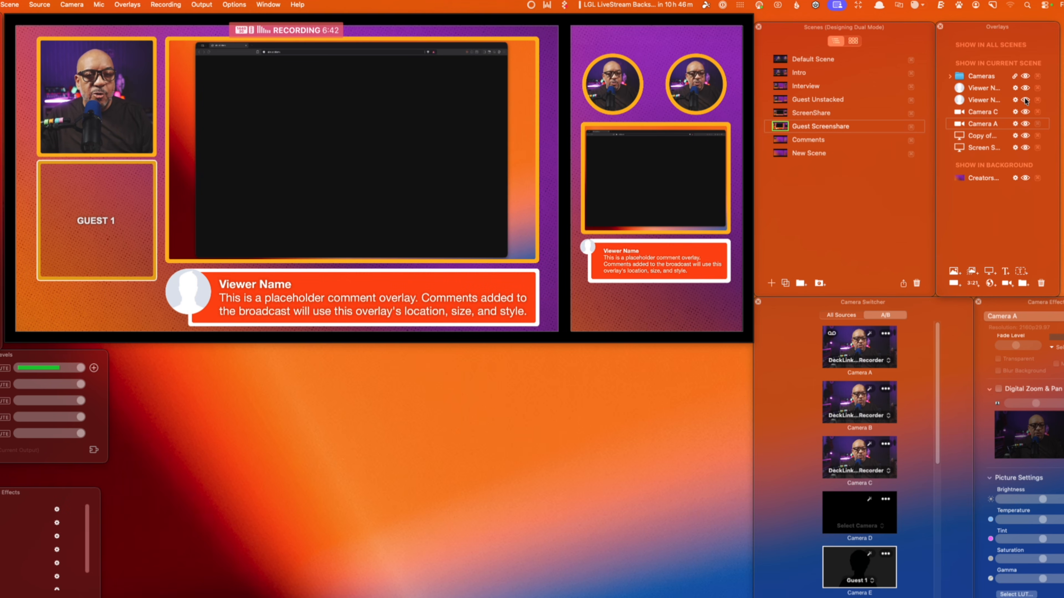
left_click(784, 138)
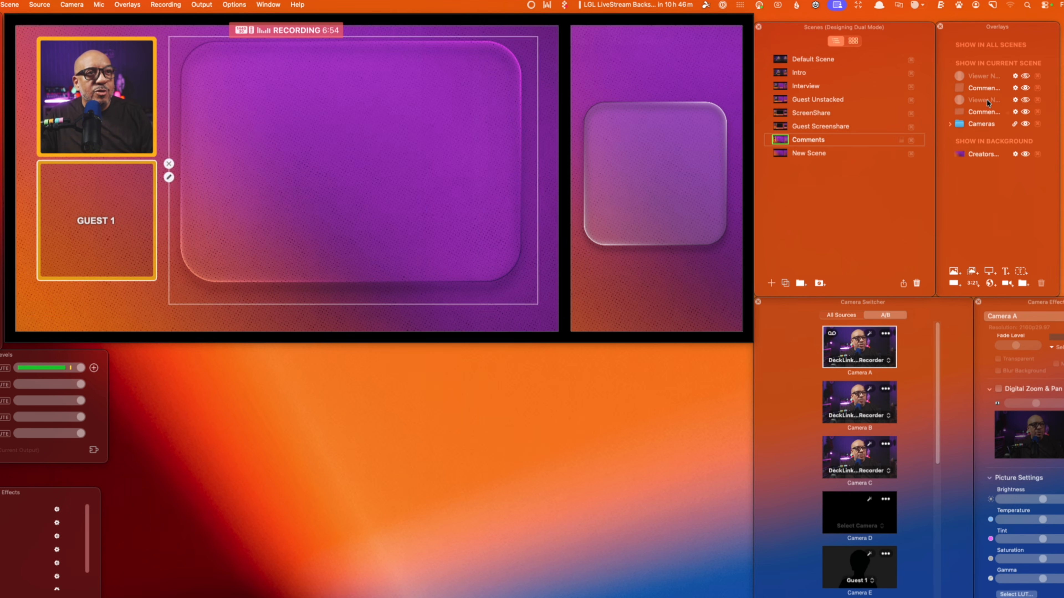
left_click(1025, 76)
left_click(1024, 100)
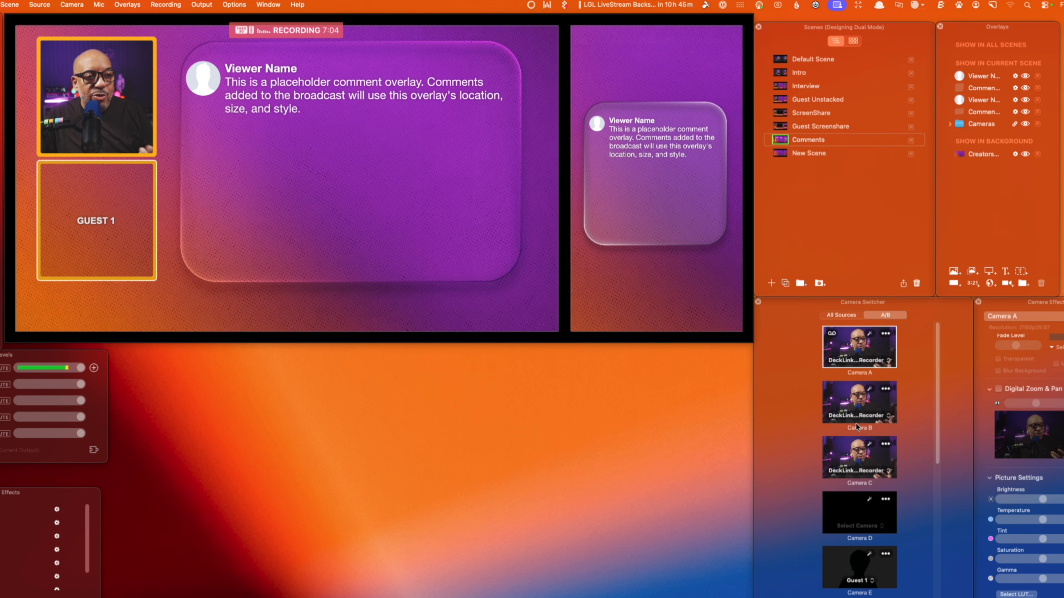
Assign Camera B to the Guest 1 frame in the Comments scene and switch back to the Intro scene.
left_click_drag(852, 403, 96, 218)
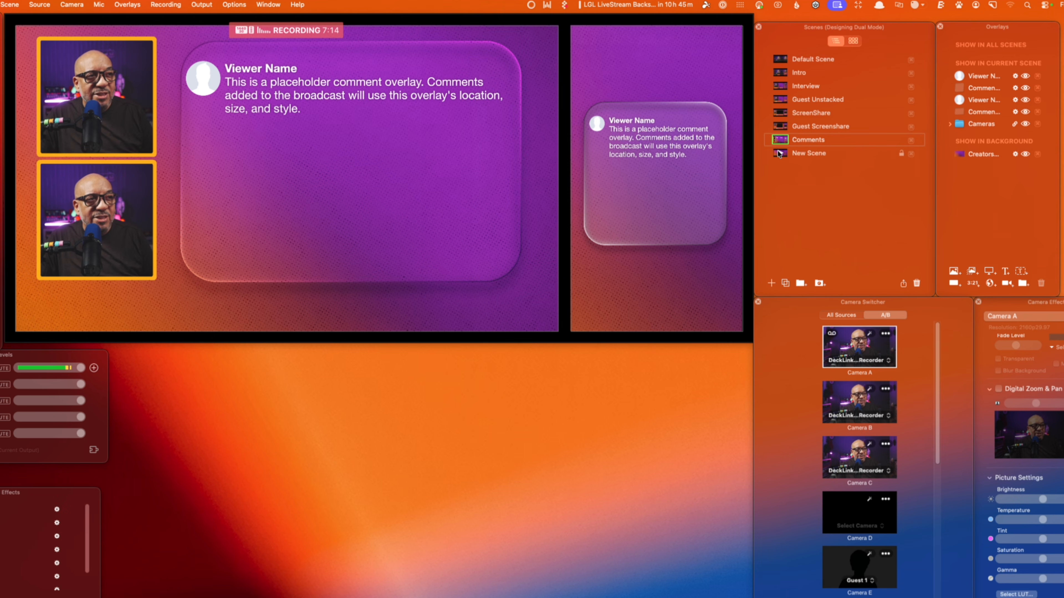
left_click(780, 73)
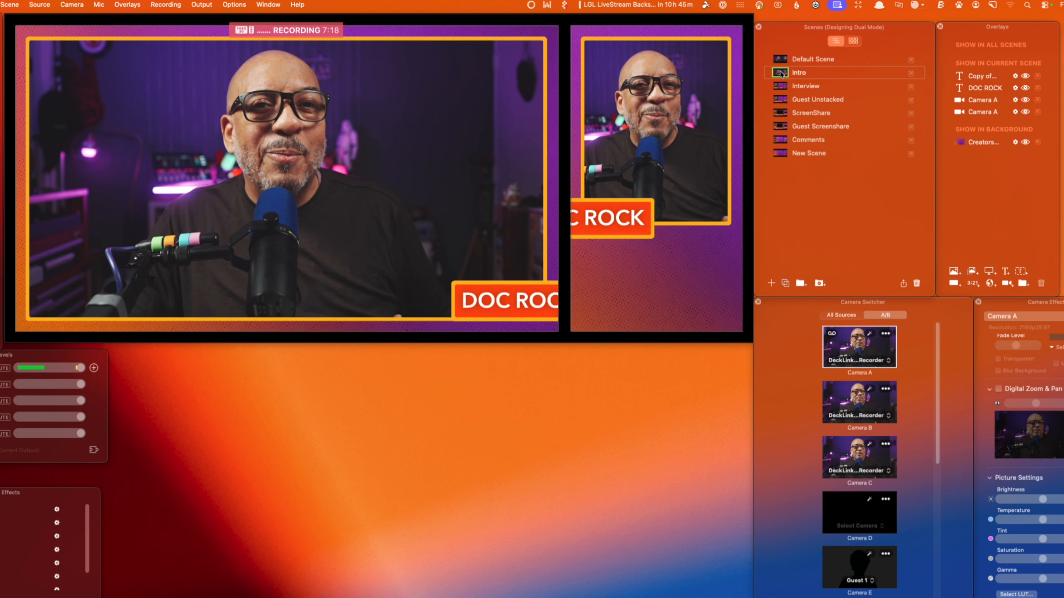